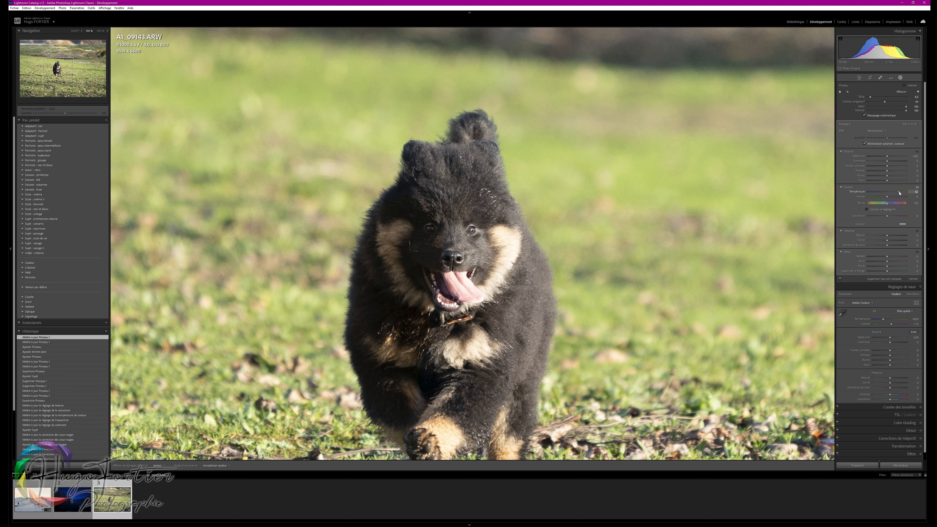
# Raise the exposure and shadows slightly on the dog's current brush mask.
pyautogui.click(888, 157)
pyautogui.moveTo(889, 159); pyautogui.dragTo(891, 172)
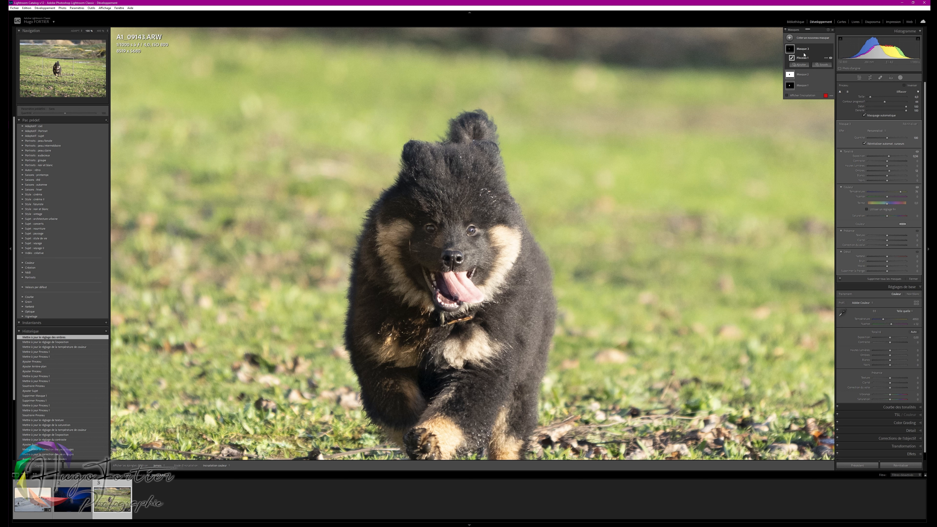
# Brush a new mask over the dog's sunlit side, lowering its highlights to the minimum and its exposure slightly.
pyautogui.click(800, 64)
pyautogui.click(813, 83)
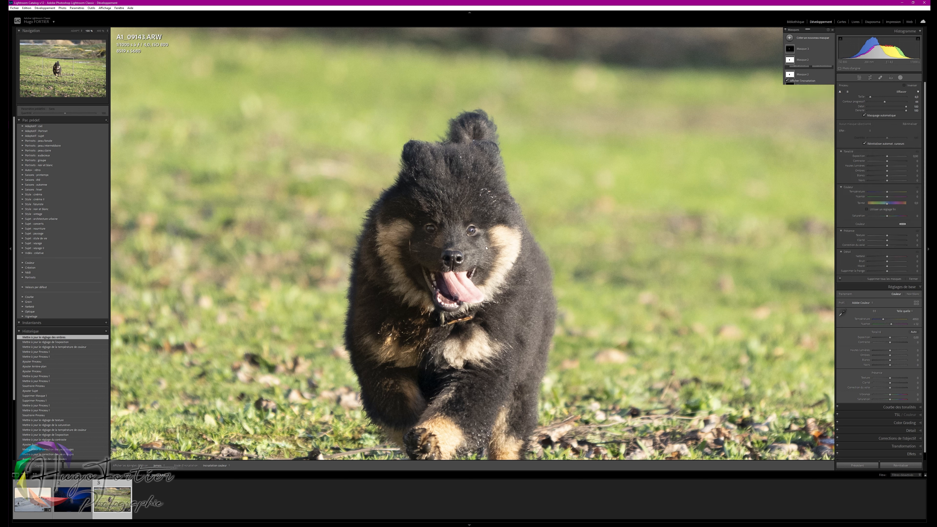
pyautogui.moveTo(471, 189)
pyautogui.mouseDown()
pyautogui.moveTo(459, 401)
pyautogui.moveTo(513, 261)
pyautogui.moveTo(505, 270)
pyautogui.moveTo(500, 227)
pyautogui.moveTo(470, 190)
pyautogui.moveTo(478, 154)
pyautogui.moveTo(488, 154)
pyautogui.moveTo(517, 226)
pyautogui.mouseUp()
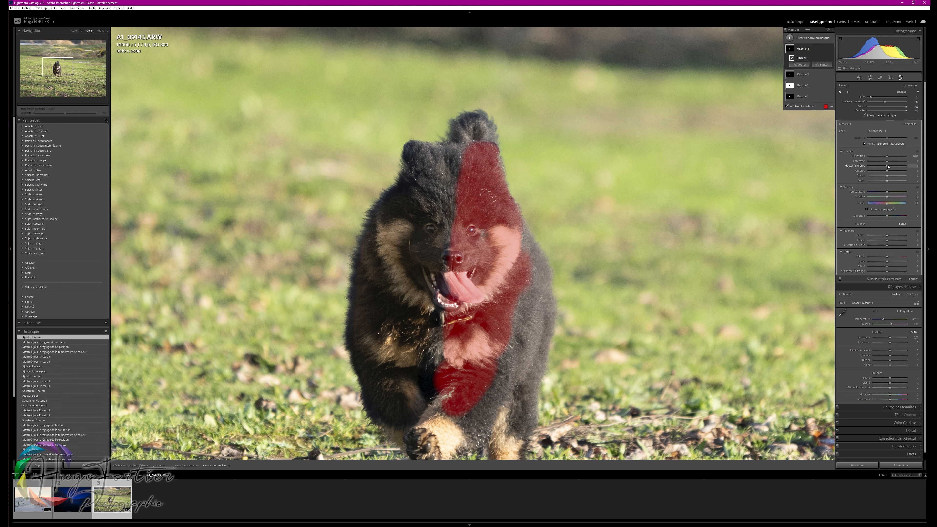
pyautogui.moveTo(888, 166); pyautogui.dragTo(860, 167)
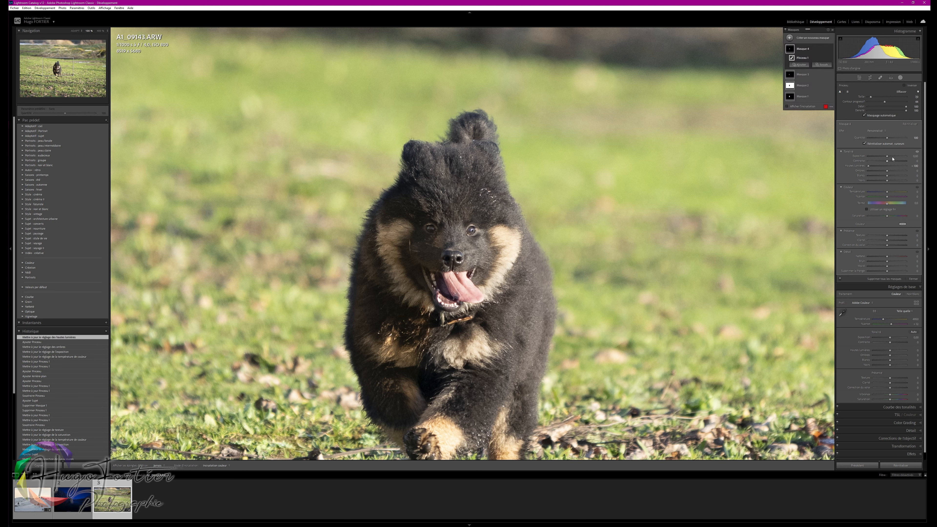
pyautogui.moveTo(888, 156); pyautogui.dragTo(886, 156)
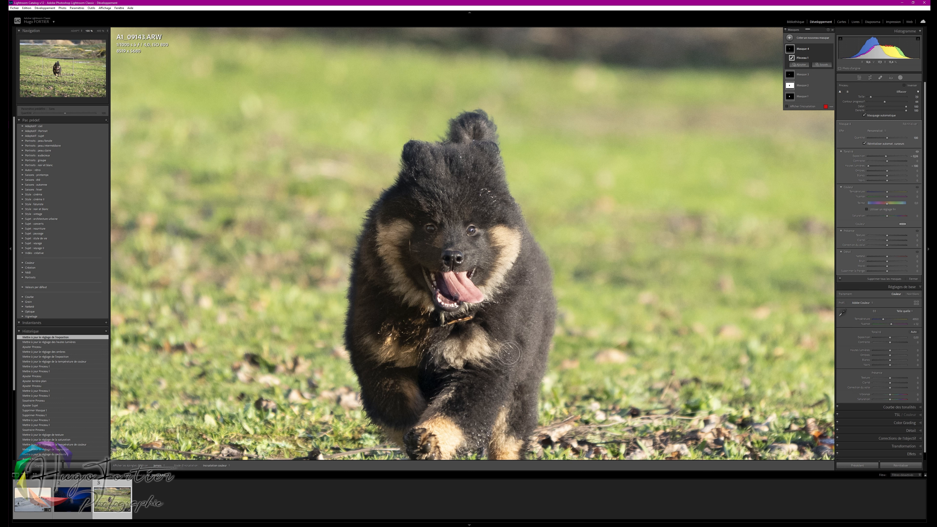
pyautogui.press('z')
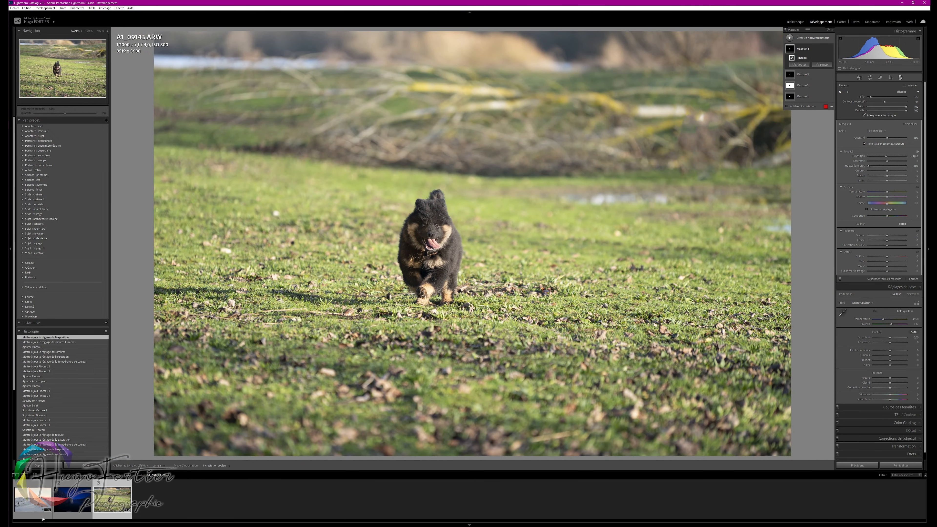
# Open the night fjord photo A1_08514.ARW and brush a mask over the large snowy mountain beside the light trail.
pyautogui.click(67, 495)
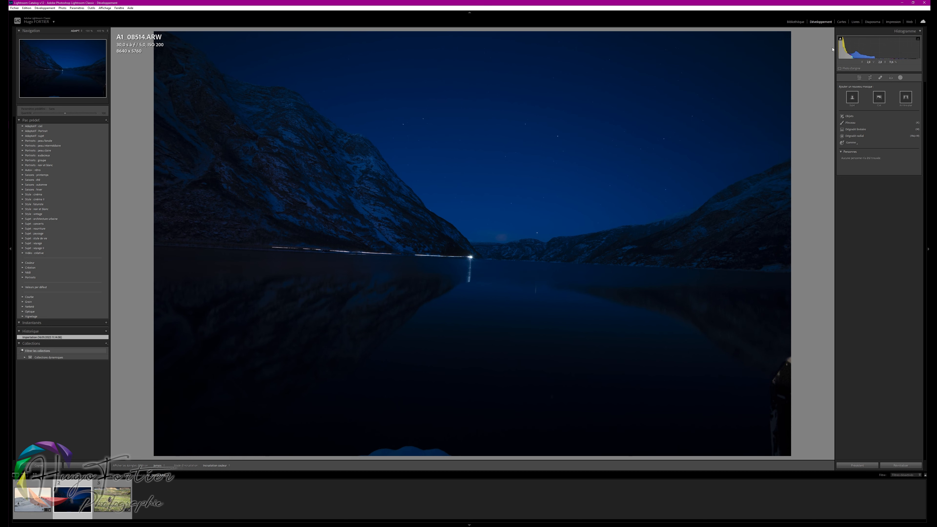
pyautogui.click(851, 122)
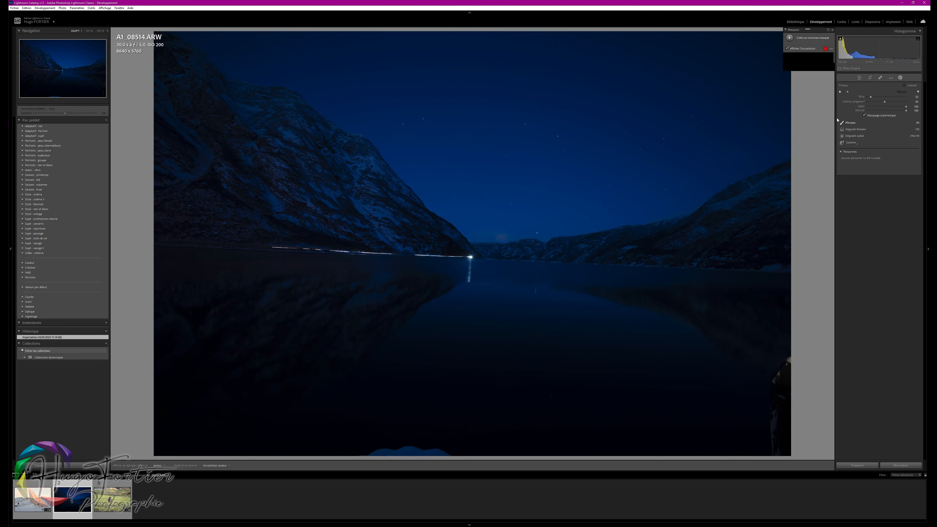
pyautogui.moveTo(162, 37)
pyautogui.mouseDown()
pyautogui.moveTo(227, 94)
pyautogui.moveTo(274, 95)
pyautogui.moveTo(362, 153)
pyautogui.moveTo(161, 233)
pyautogui.moveTo(148, 68)
pyautogui.moveTo(203, 94)
pyautogui.moveTo(178, 69)
pyautogui.moveTo(188, 129)
pyautogui.mouseUp()
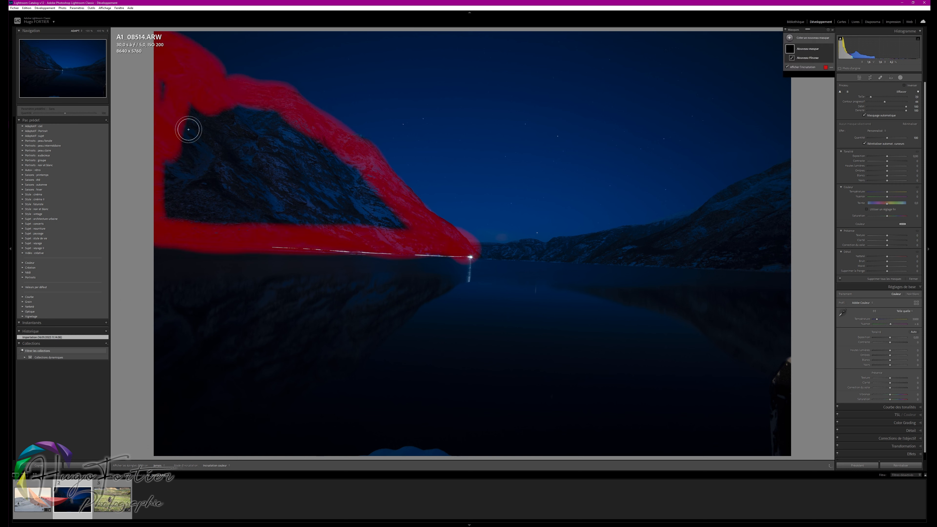
# Warm the colour temperature of the snowy mountain's mask and raise its exposure, contrast and shadows.
pyautogui.moveTo(887, 192); pyautogui.dragTo(896, 195)
pyautogui.moveTo(888, 155); pyautogui.dragTo(900, 192)
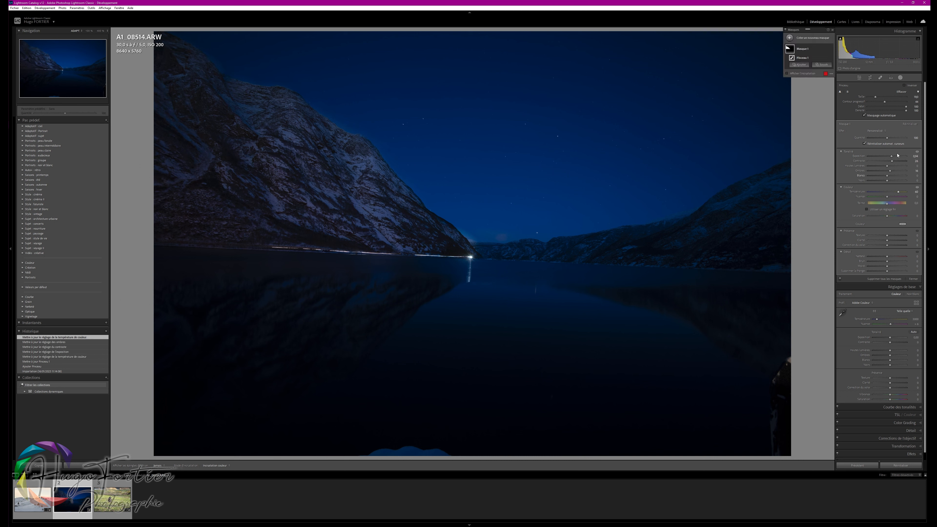
pyautogui.moveTo(893, 156); pyautogui.dragTo(894, 160)
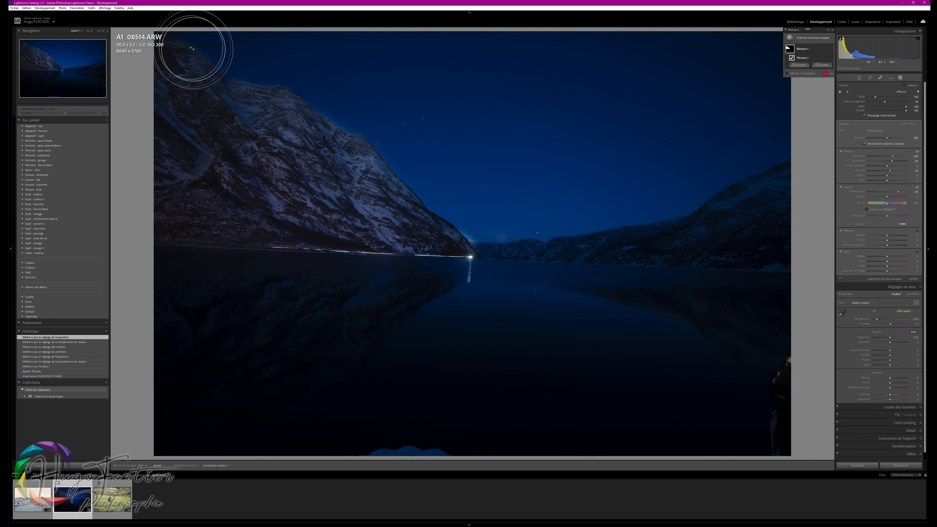
# Brush a second mask over the opposite mountain range, lowering its exposure and cooling its colour temperature.
pyautogui.click(800, 40)
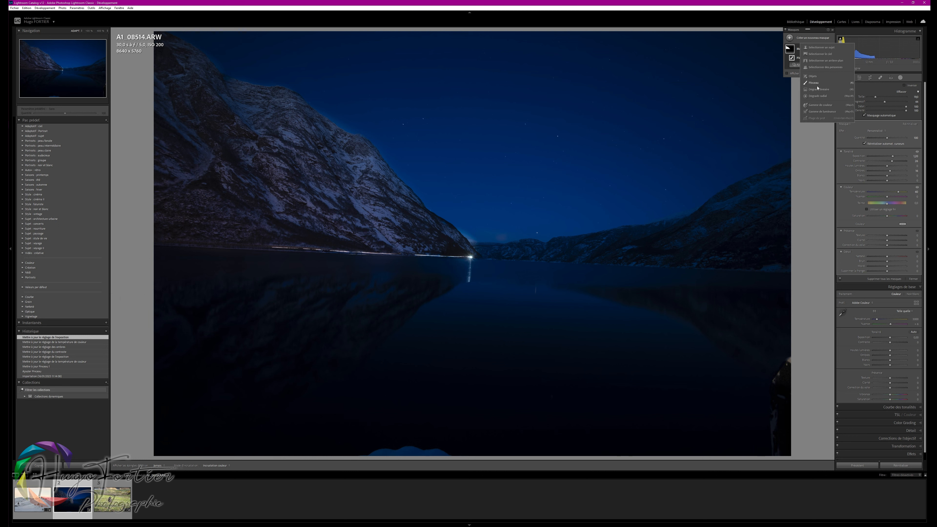
pyautogui.click(816, 87)
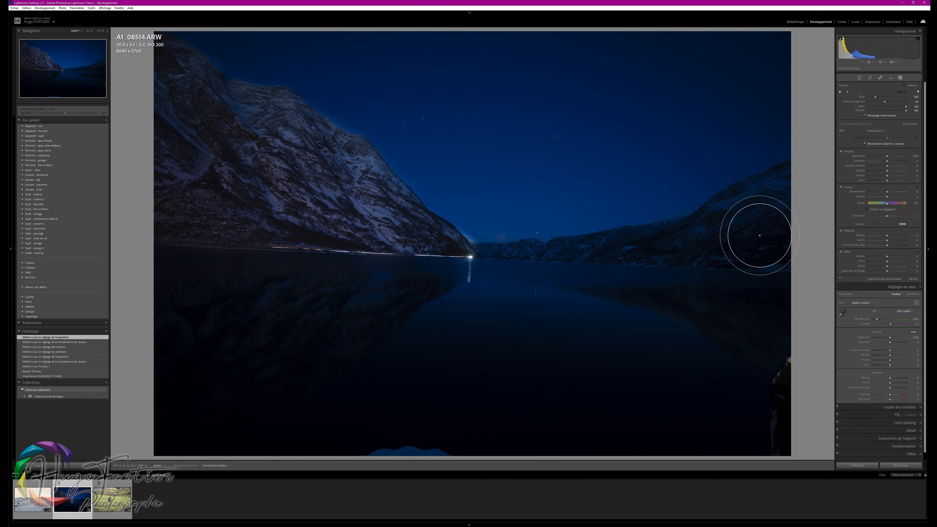
pyautogui.moveTo(754, 235)
pyautogui.mouseDown()
pyautogui.moveTo(774, 207)
pyautogui.moveTo(729, 233)
pyautogui.moveTo(632, 243)
pyautogui.moveTo(476, 238)
pyautogui.mouseUp()
pyautogui.moveTo(887, 156); pyautogui.dragTo(882, 157)
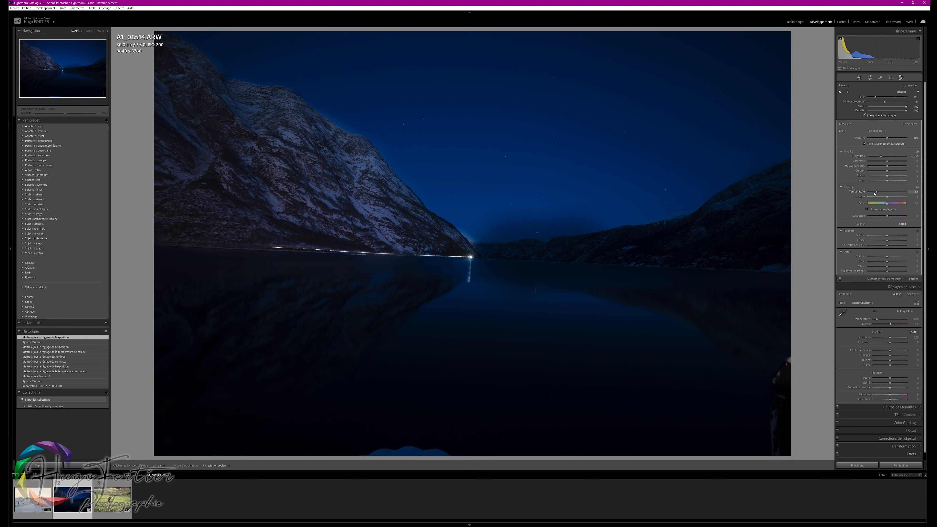
pyautogui.moveTo(871, 193); pyautogui.dragTo(872, 193)
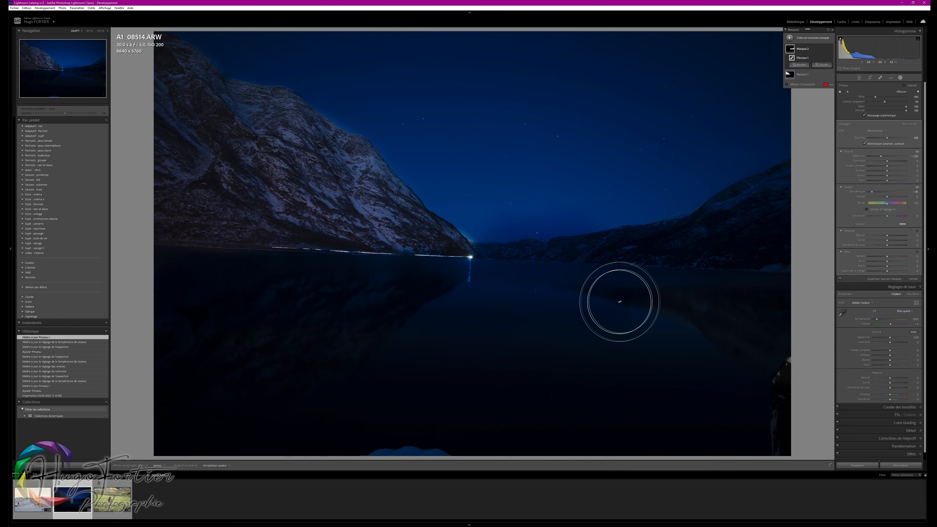
# Add a linear gradient mask over the lake, from the photo's lower edge up to the shoreline.
pyautogui.click(790, 37)
pyautogui.click(819, 89)
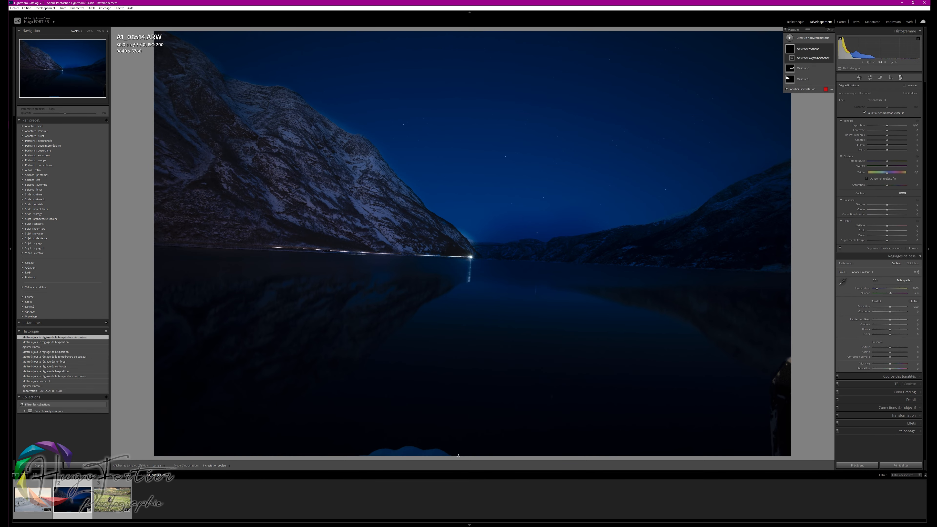
pyautogui.moveTo(461, 459); pyautogui.dragTo(463, 305)
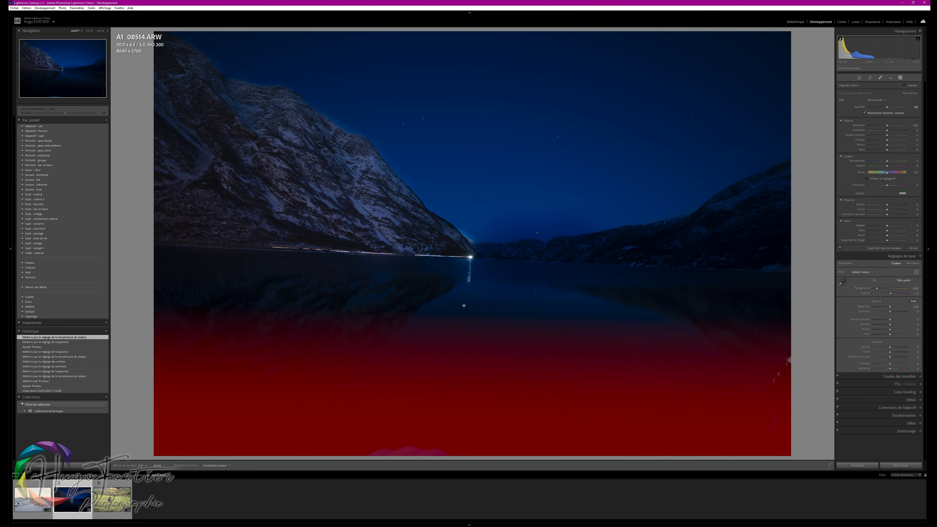
pyautogui.moveTo(465, 272); pyautogui.dragTo(472, 247)
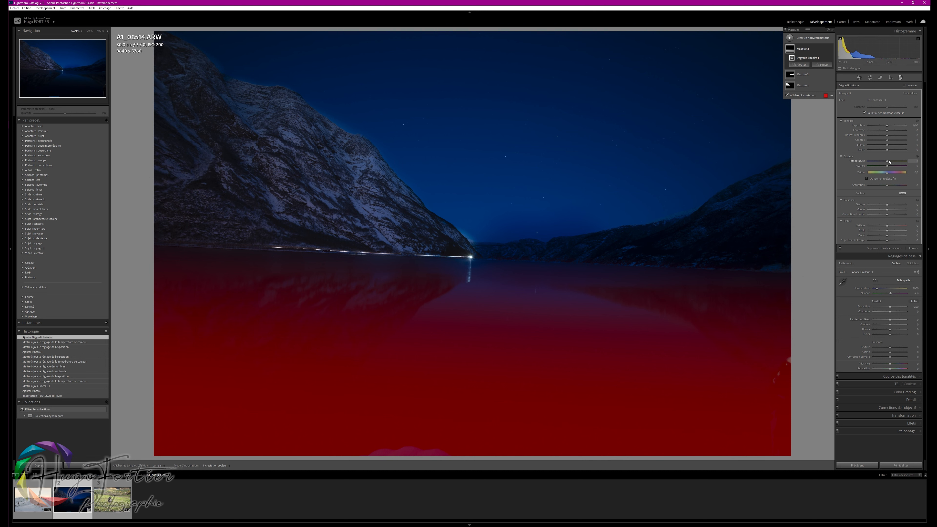
# Set the lake gradient's temperature to the coolest value and its exposure to the maximum.
pyautogui.moveTo(889, 161); pyautogui.dragTo(865, 163)
pyautogui.moveTo(888, 125); pyautogui.dragTo(916, 128)
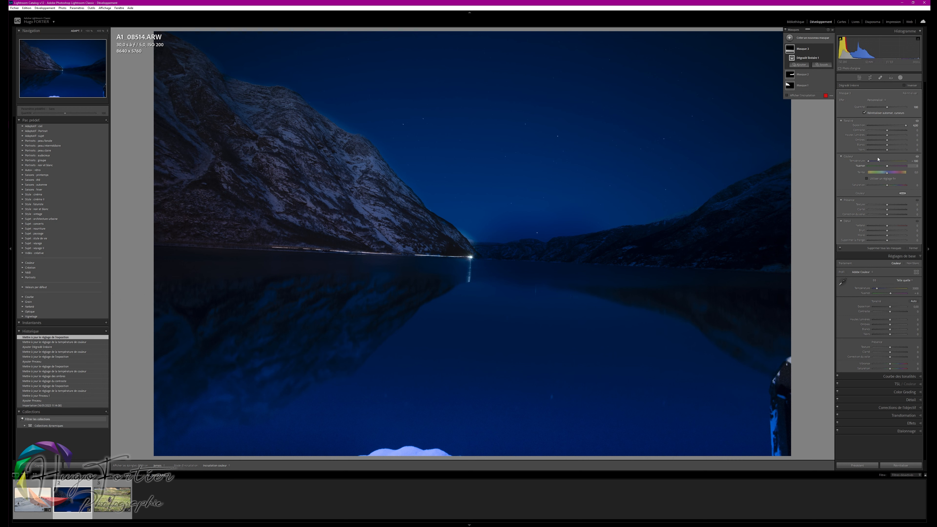
pyautogui.moveTo(868, 161); pyautogui.dragTo(825, 129)
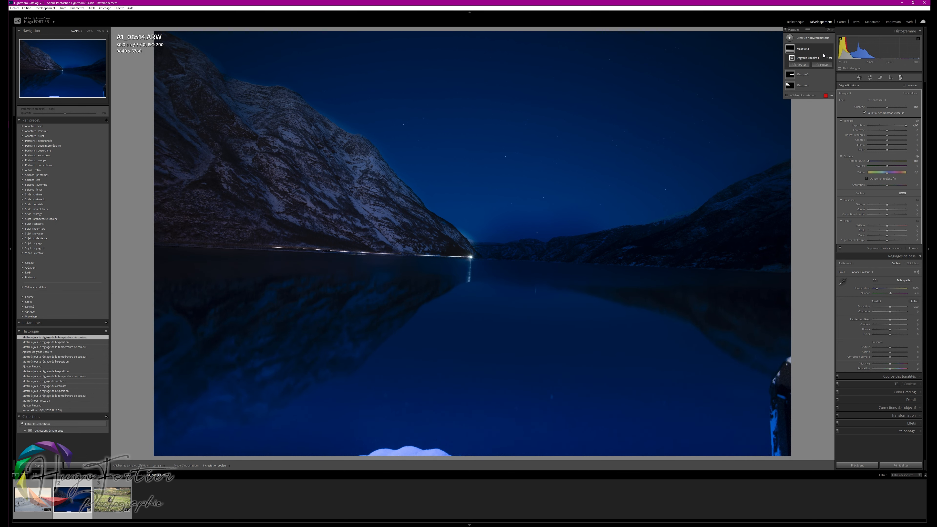
# Draw a radial gradient mask in the sky above the fjord, with a warmer temperature and a fully green tint.
pyautogui.click(789, 38)
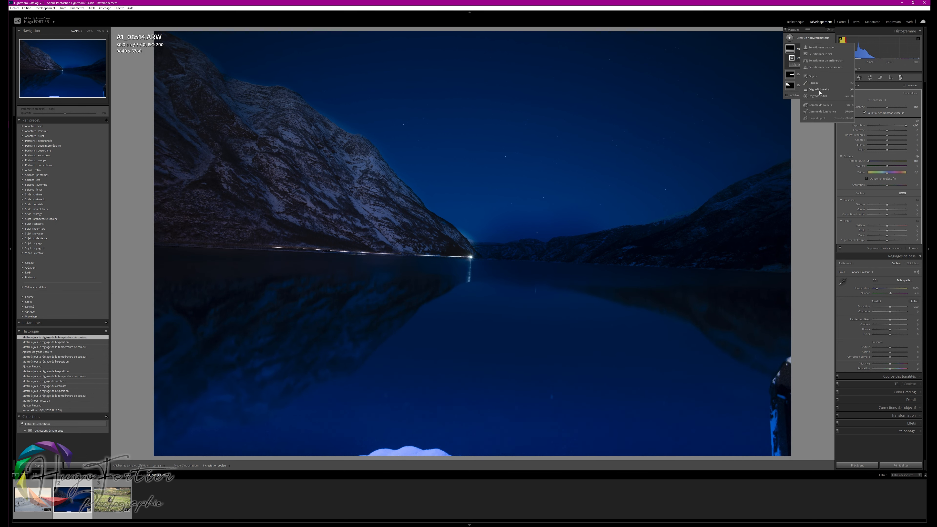
pyautogui.click(832, 97)
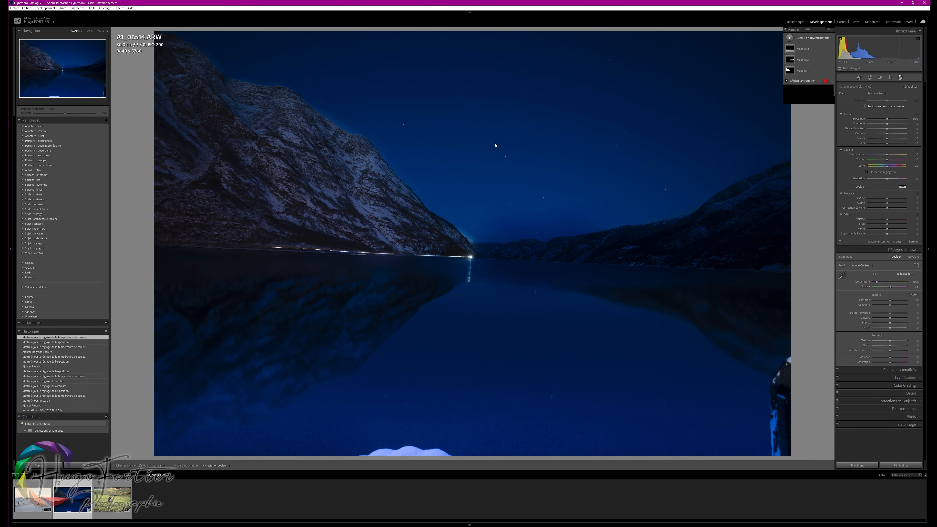
pyautogui.moveTo(477, 134); pyautogui.dragTo(562, 215)
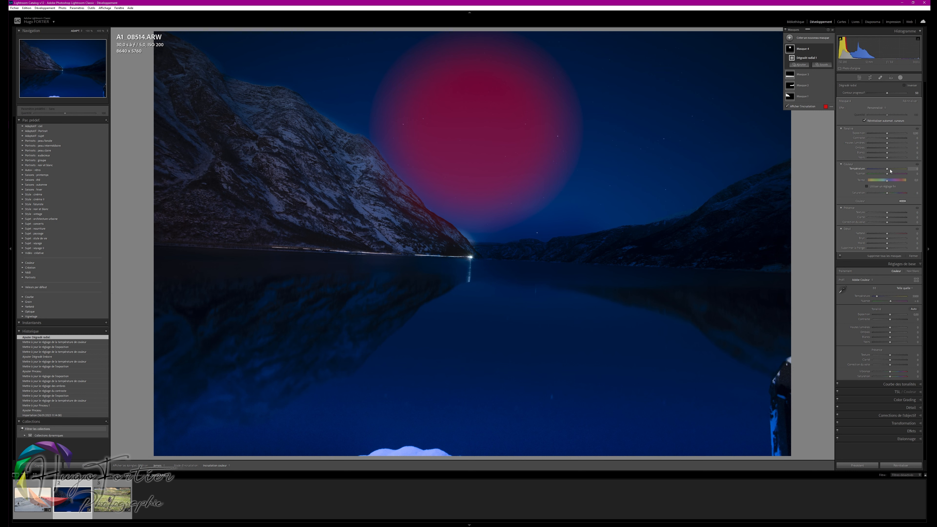
pyautogui.moveTo(891, 171); pyautogui.dragTo(833, 171)
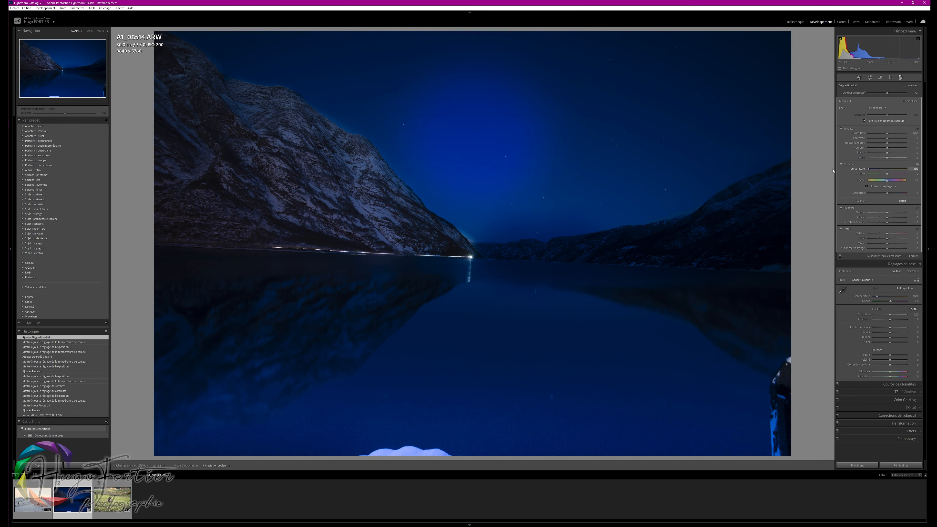
pyautogui.moveTo(890, 175); pyautogui.dragTo(382, 141)
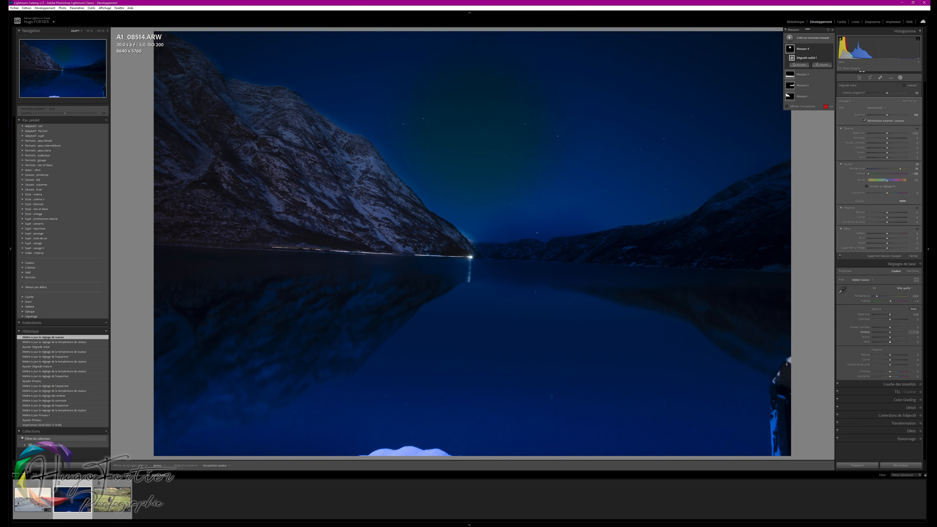
# Create a colour range mask by sampling the blue of the night sky, and dismiss the range masking tip.
pyautogui.click(800, 64)
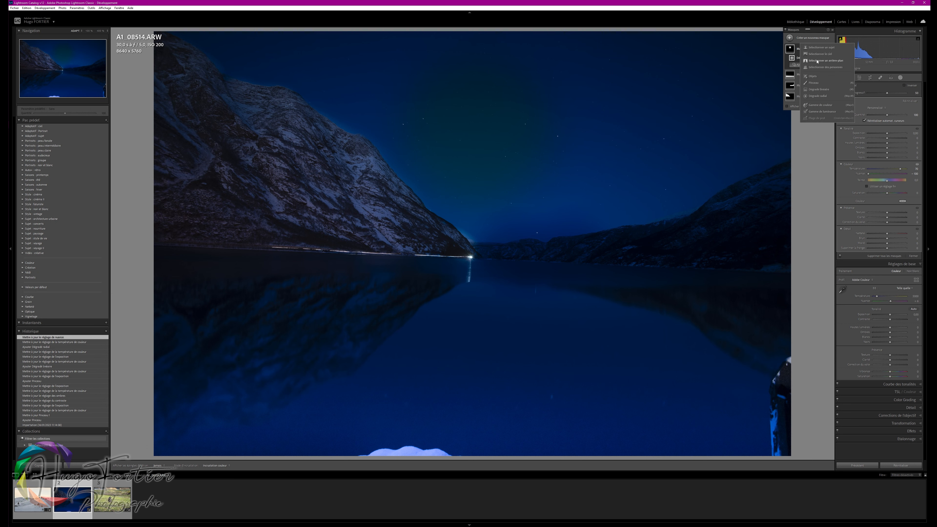
pyautogui.click(817, 107)
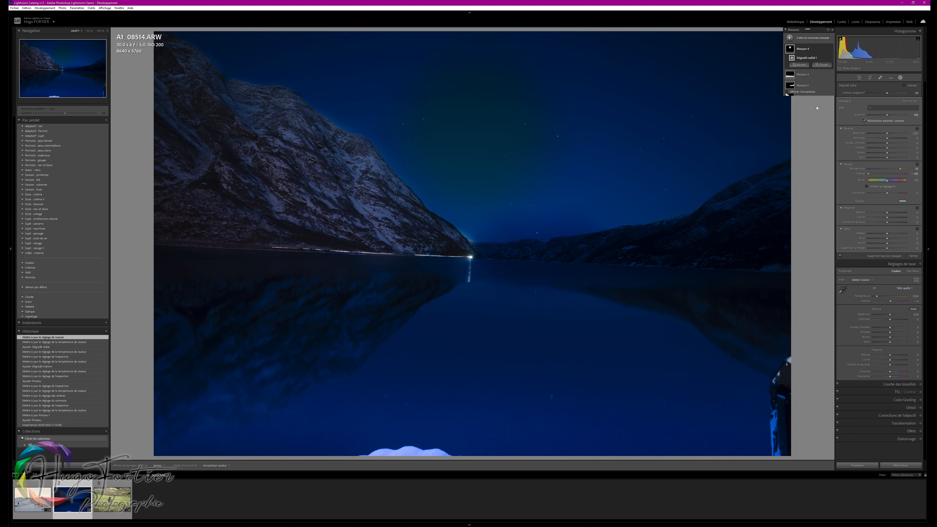
pyautogui.click(659, 152)
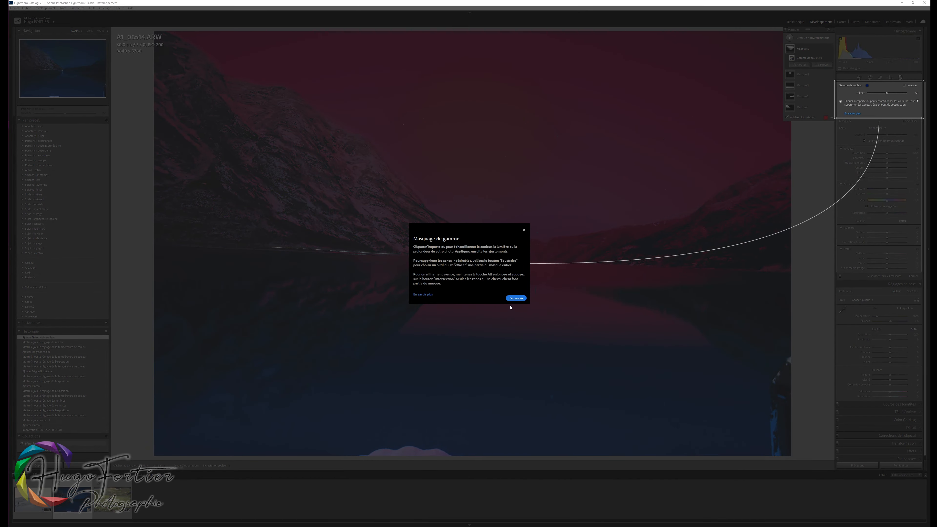
pyautogui.click(516, 298)
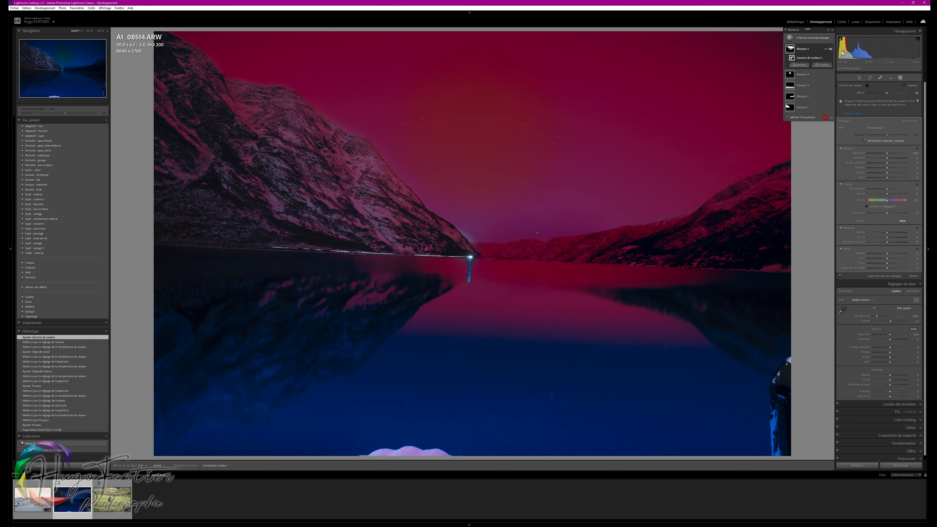
# Set the colour range mask's temperature to the maximum, trying a strong exposure increase and resetting exposure to 0.
pyautogui.moveTo(888, 189); pyautogui.dragTo(911, 190)
pyautogui.click(907, 154)
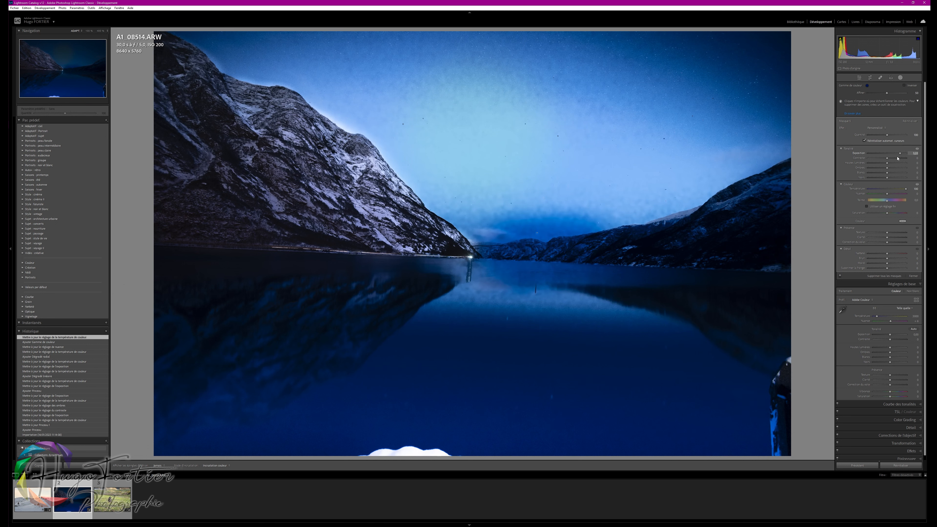
pyautogui.moveTo(906, 154); pyautogui.dragTo(888, 154)
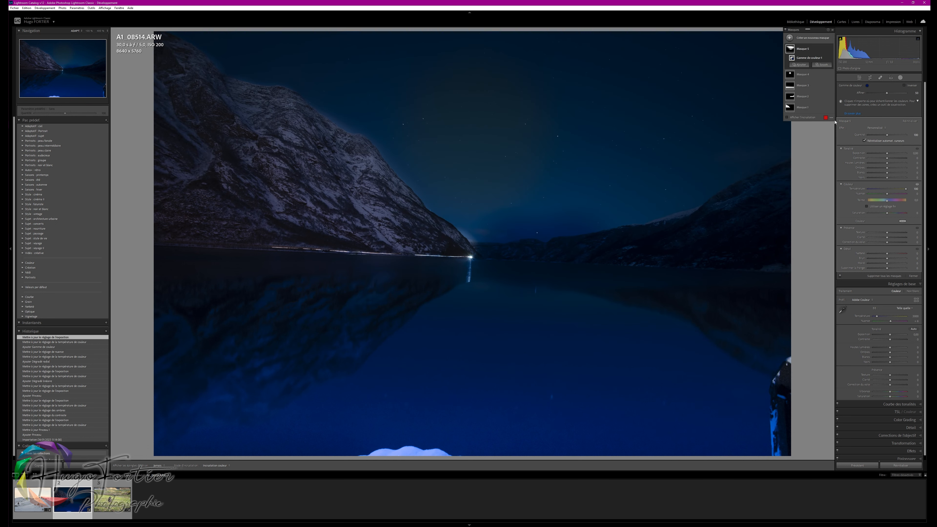
# Look through the new mask types on the dog photo A1_09143.ARW and close the masking tool.
pyautogui.click(800, 38)
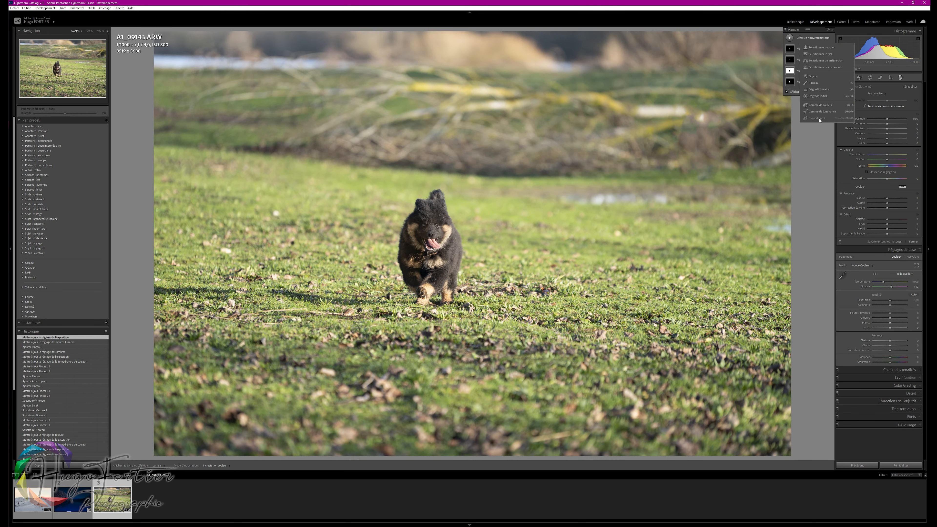
pyautogui.click(791, 30)
pyautogui.click(915, 242)
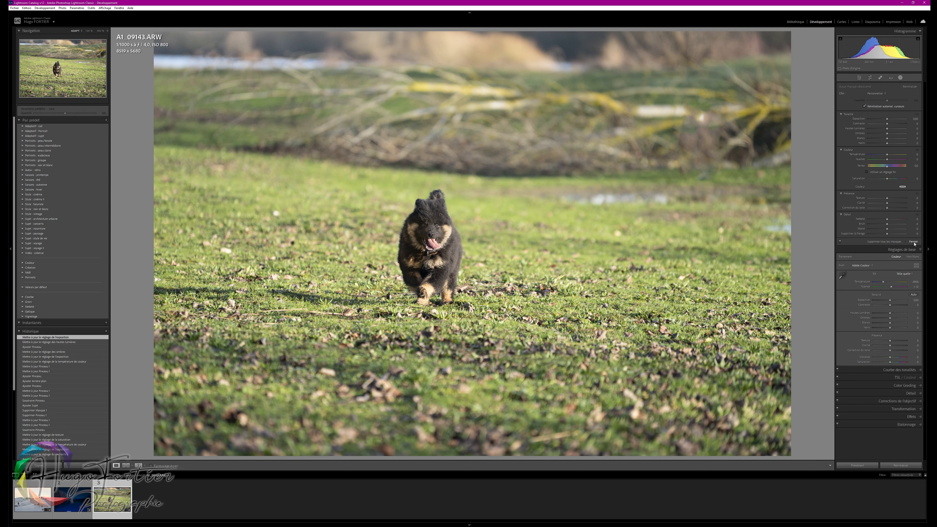